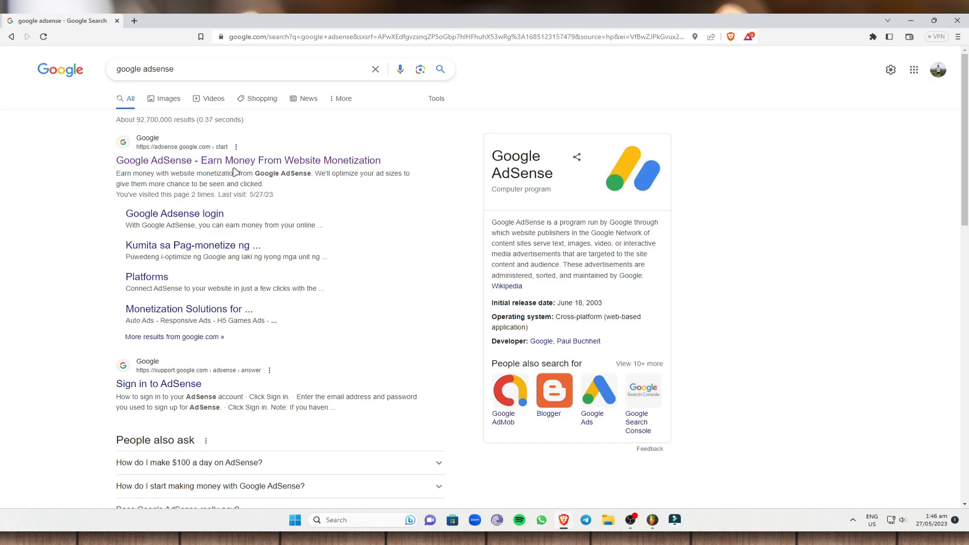
Step: Open the Google AdSense website from the search results and translate the page into English
left_click(186, 159)
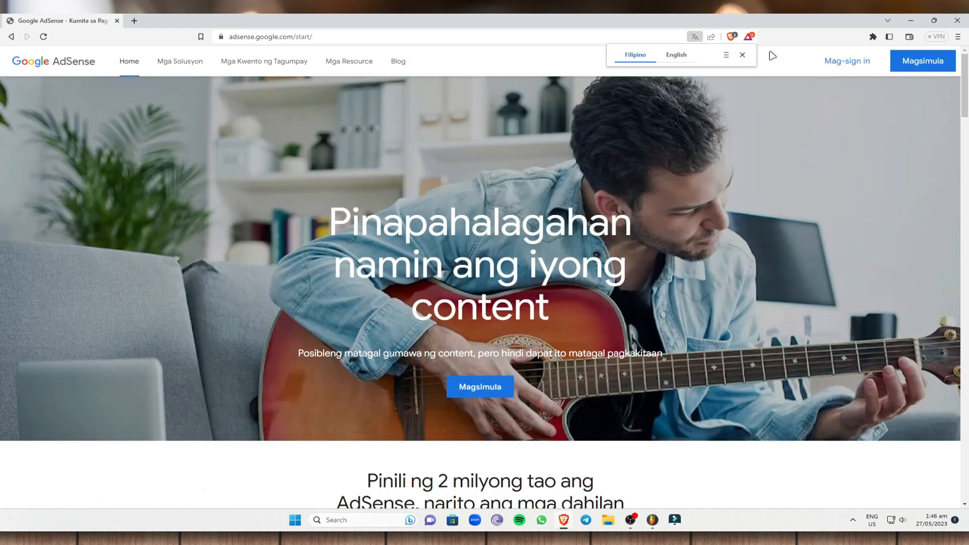
left_click(676, 54)
left_click(742, 54)
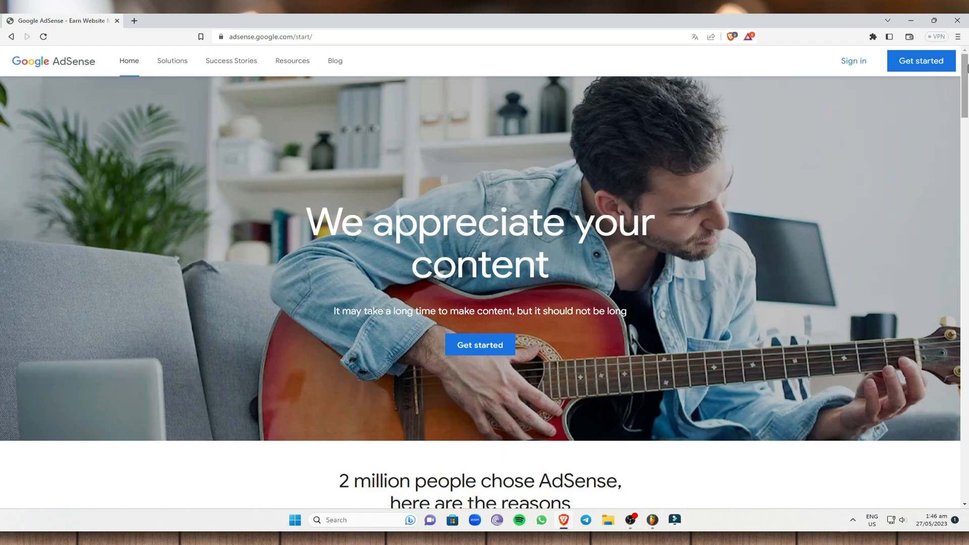
Step: Start the AdSense sign-up and choose the third listed Google account for it
left_click(919, 60)
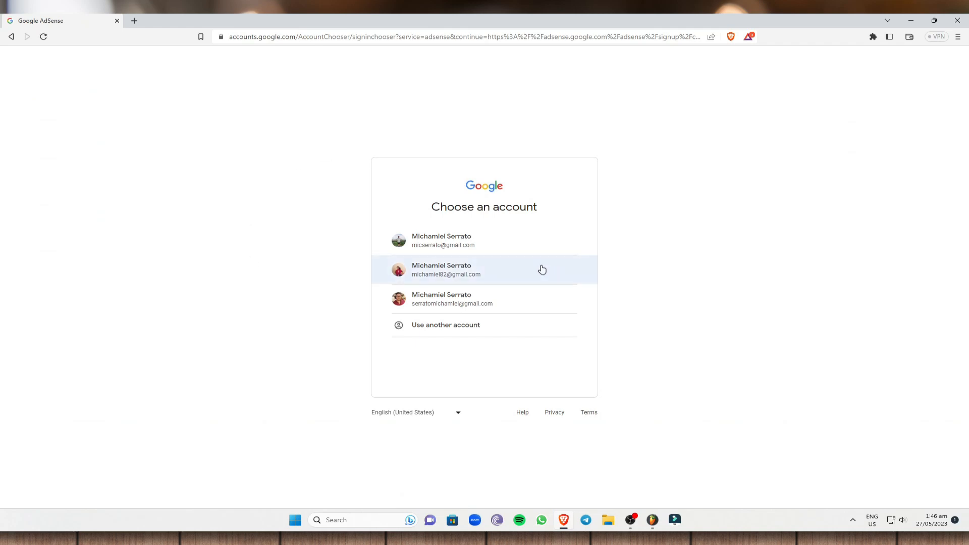
left_click(510, 303)
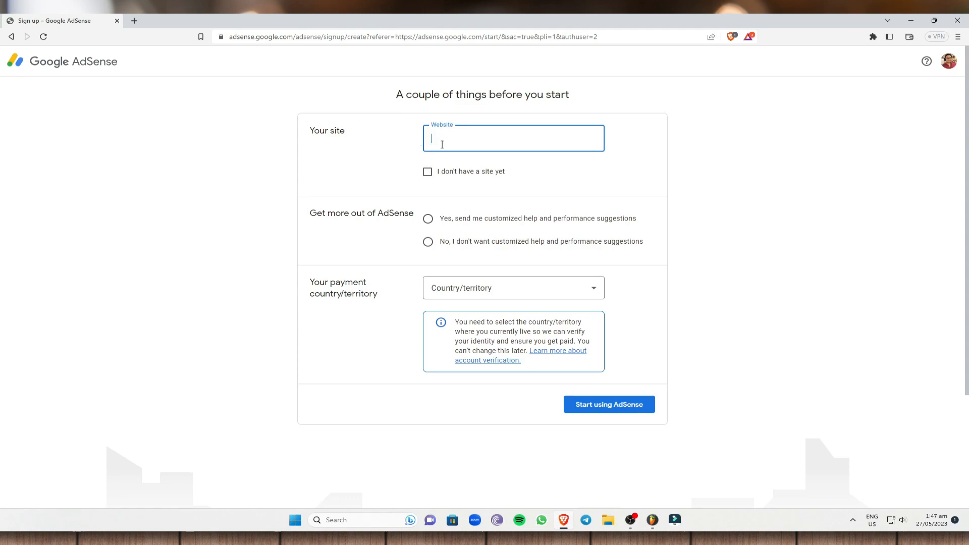
right_click(474, 142)
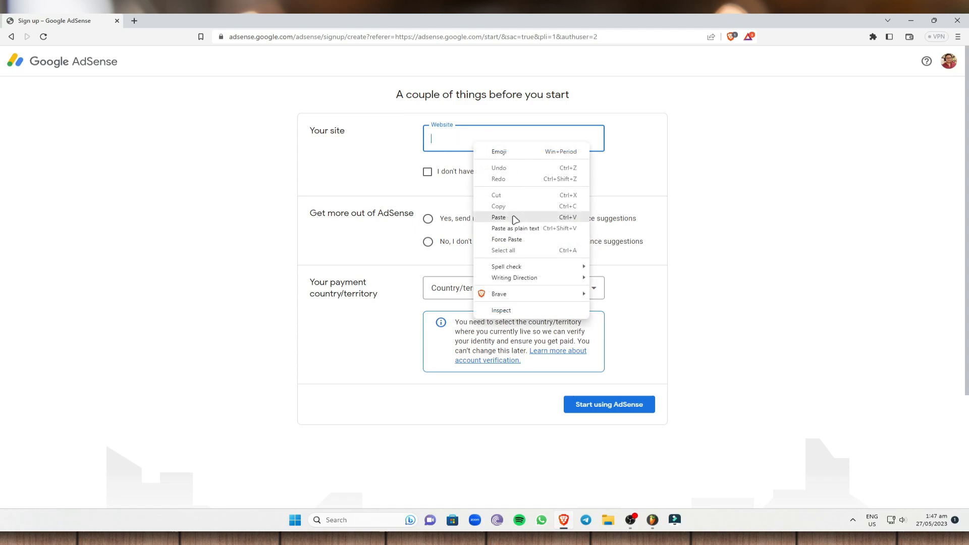
left_click(492, 217)
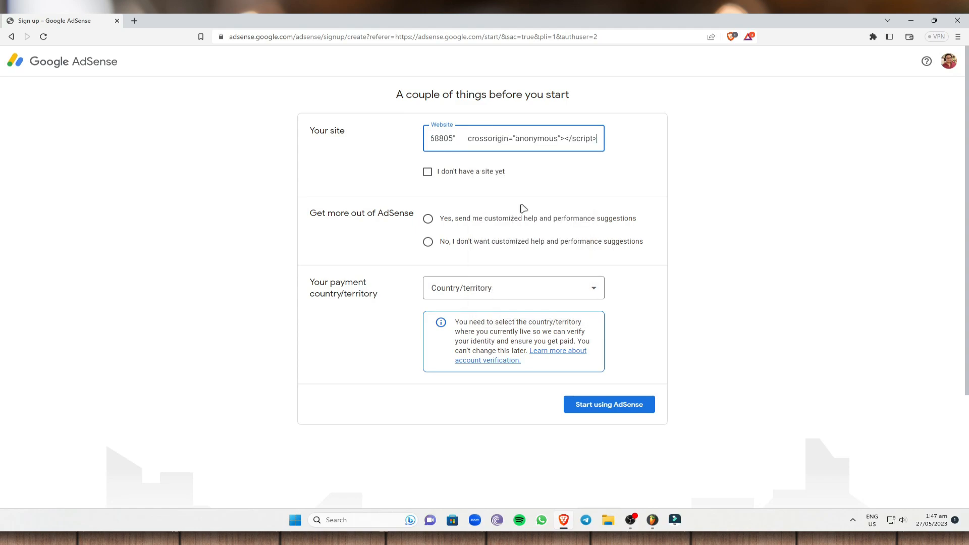
right_click(583, 140)
left_click(635, 248)
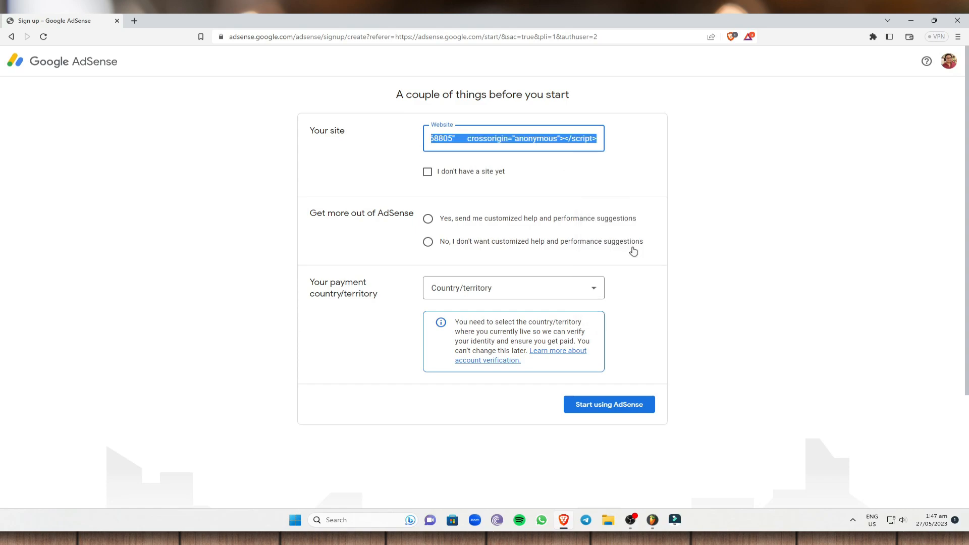
key("BackSpace")
left_click(564, 196)
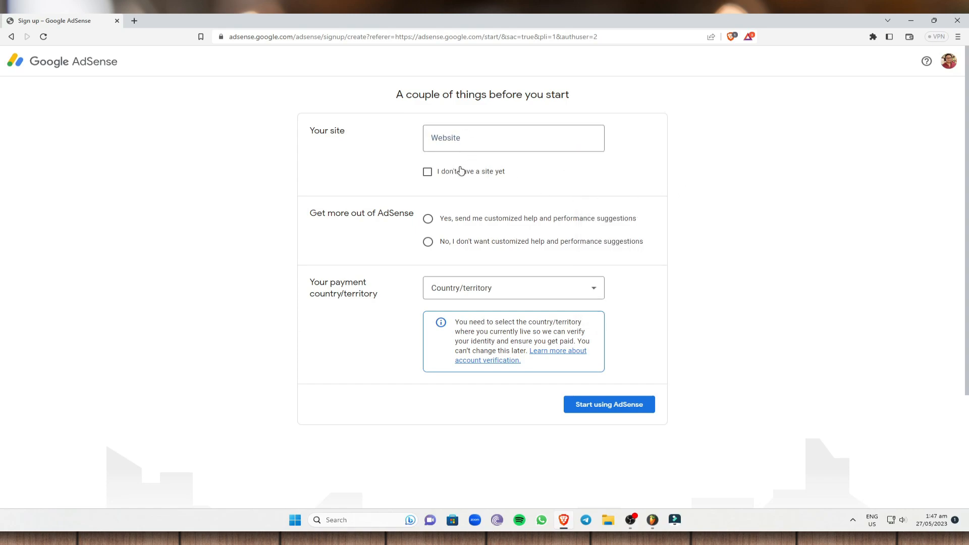
Step: Mark that there is no site yet and opt in to customized help and performance suggestions
left_click(428, 172)
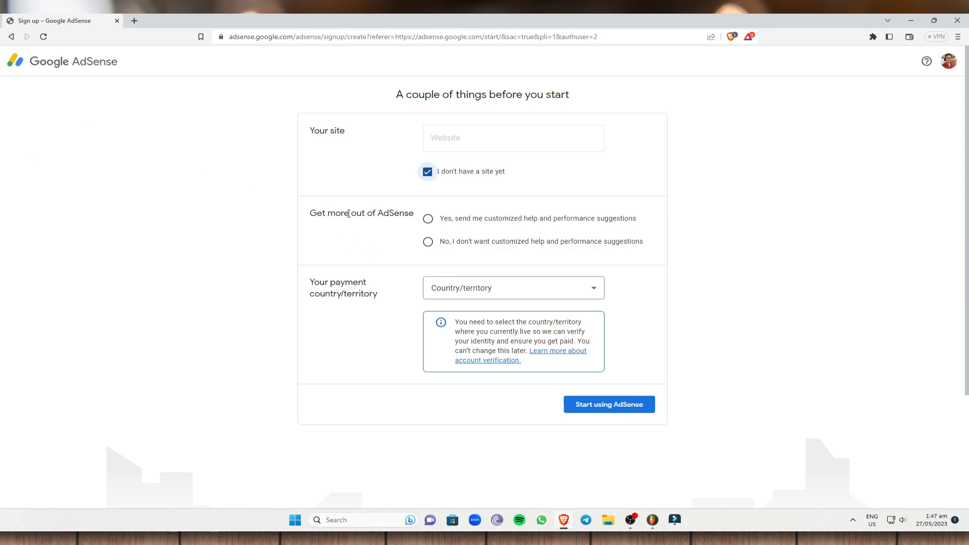
left_click(427, 220)
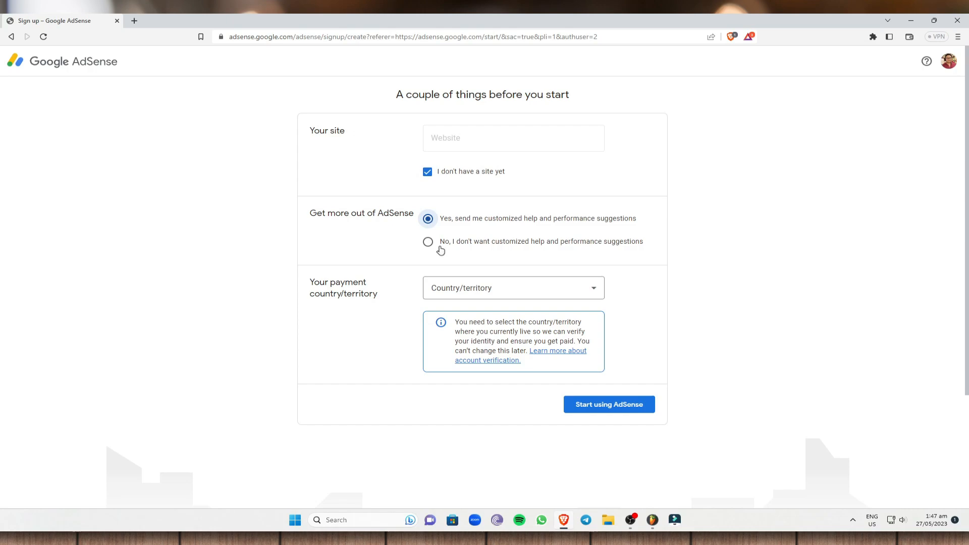
left_click(432, 243)
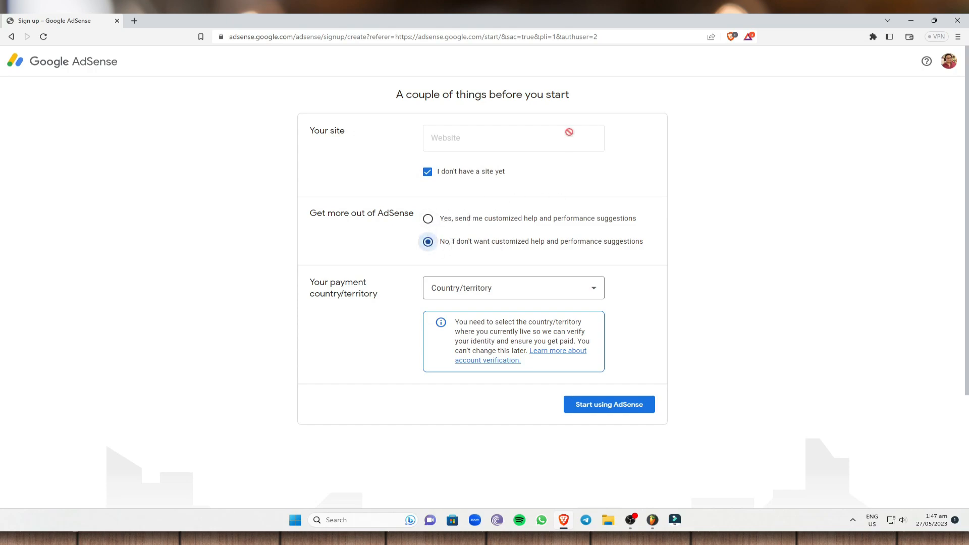
left_click(428, 218)
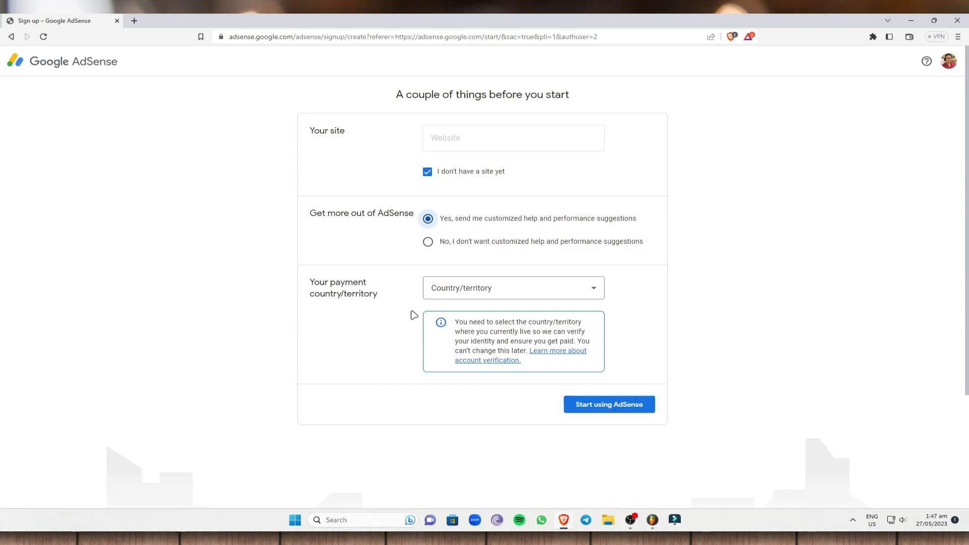
Step: Set the payment country/territory to Philippines
left_click(540, 291)
key("p")
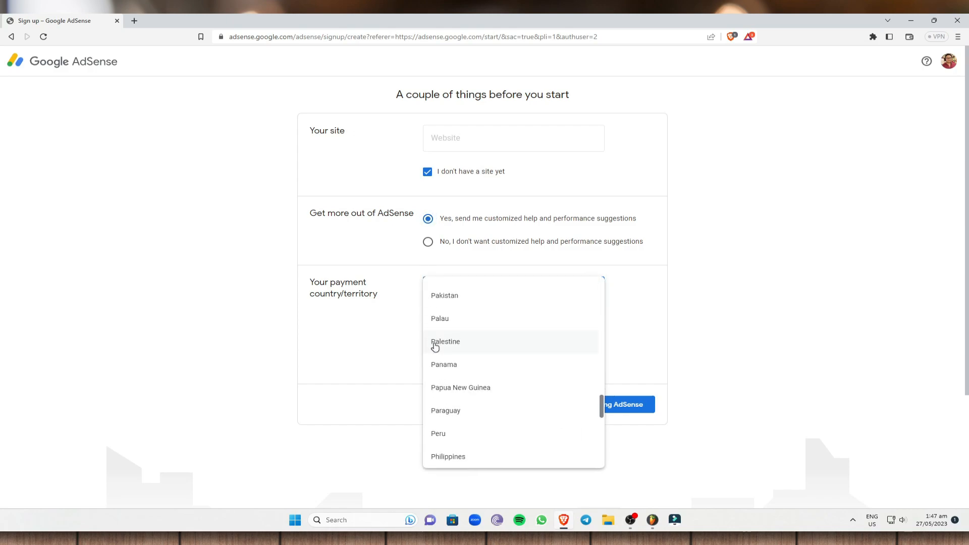
left_click(452, 457)
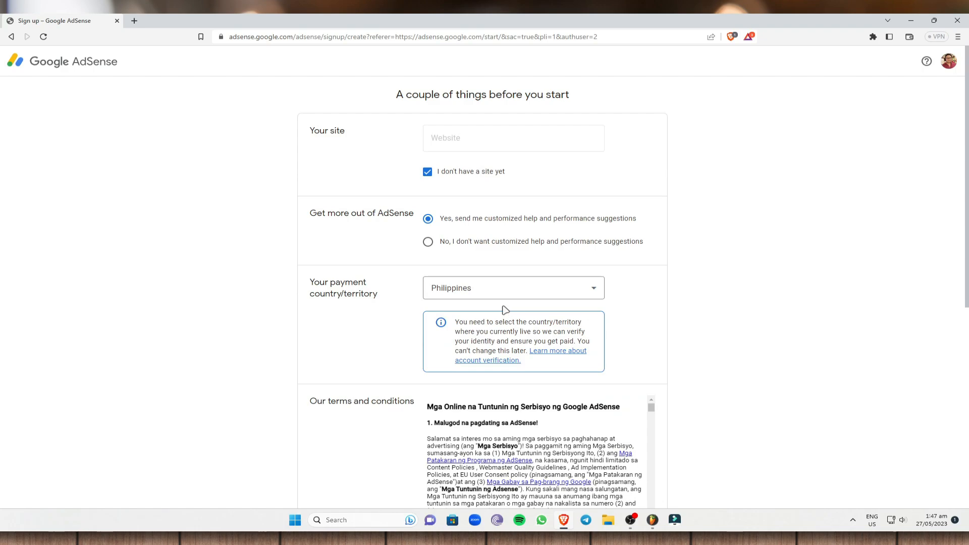
Step: Review the AdSense terms and conditions through to the end, accept the agreement, and submit the sign-up form
scroll(505, 310, "down", 2)
scroll(641, 338, "down", 1)
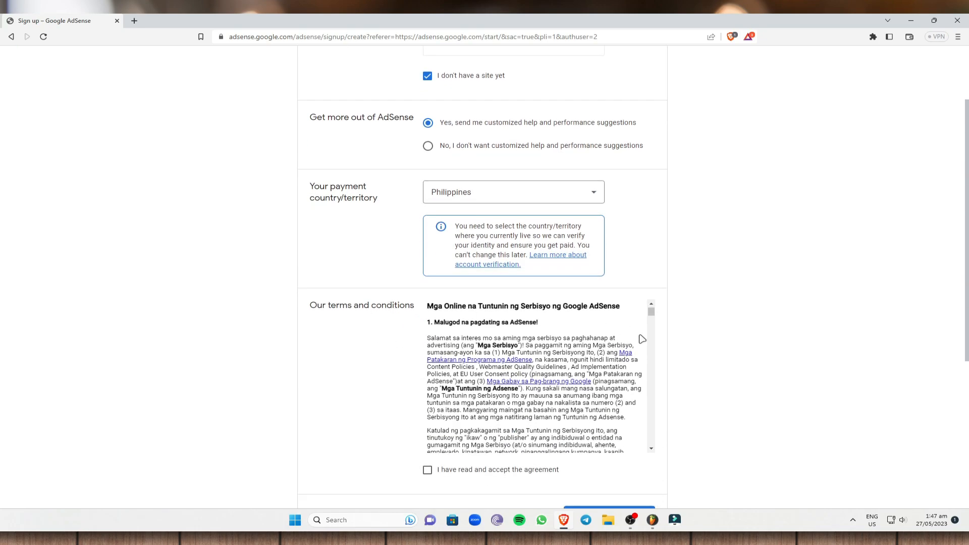
scroll(640, 337, "up", 1)
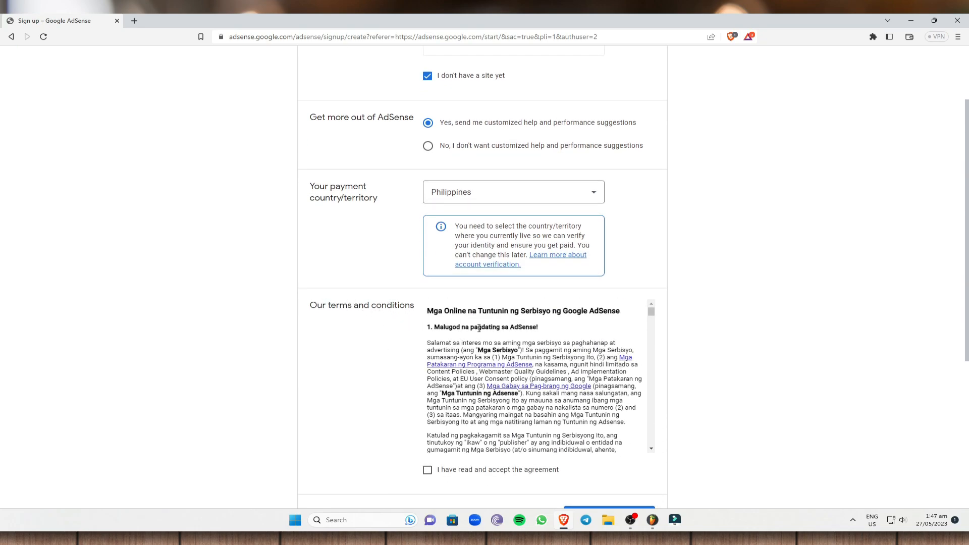
left_click_drag(426, 310, 563, 418)
scroll(634, 424, "down", 3)
scroll(601, 357, "down", 5)
scroll(601, 356, "down", 10)
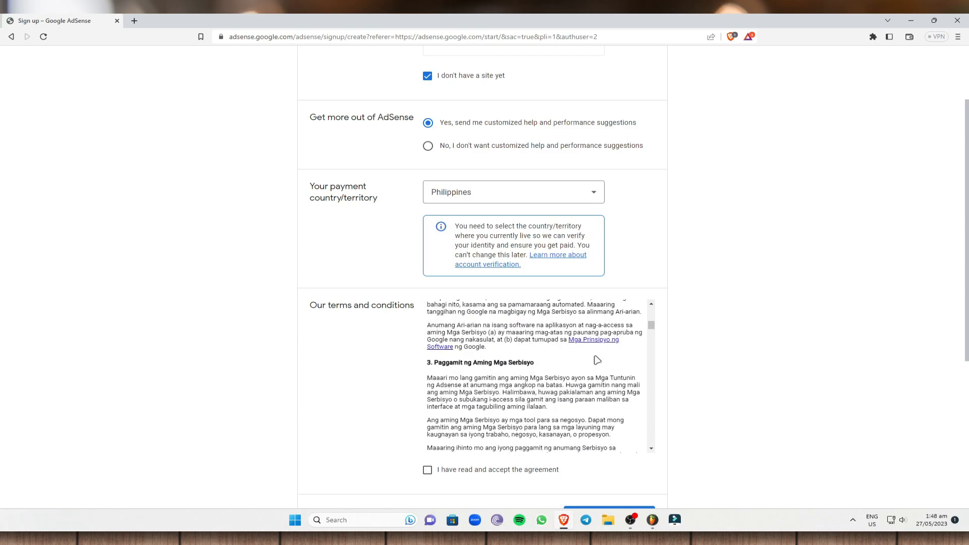
left_click_drag(651, 345, 638, 450)
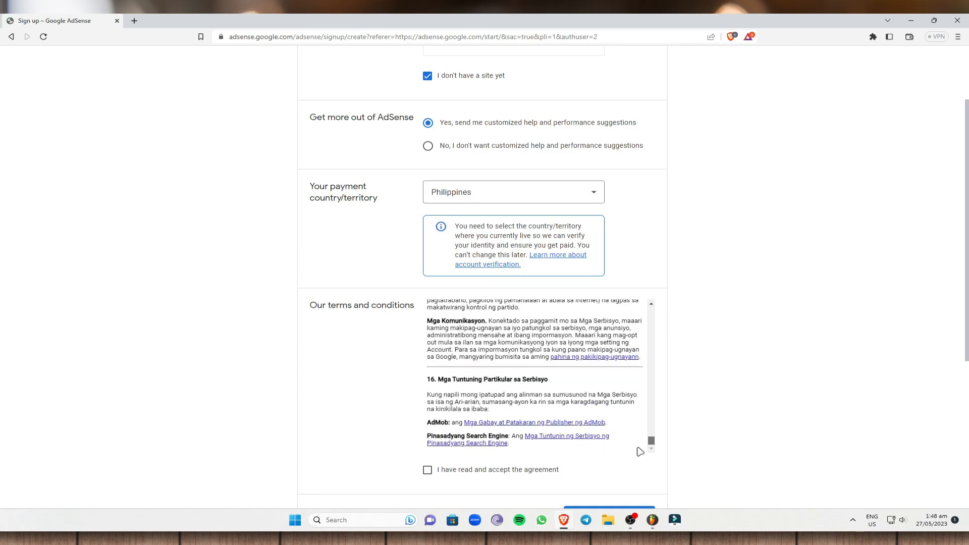
scroll(444, 457, "down", 1)
scroll(444, 457, "down", 2)
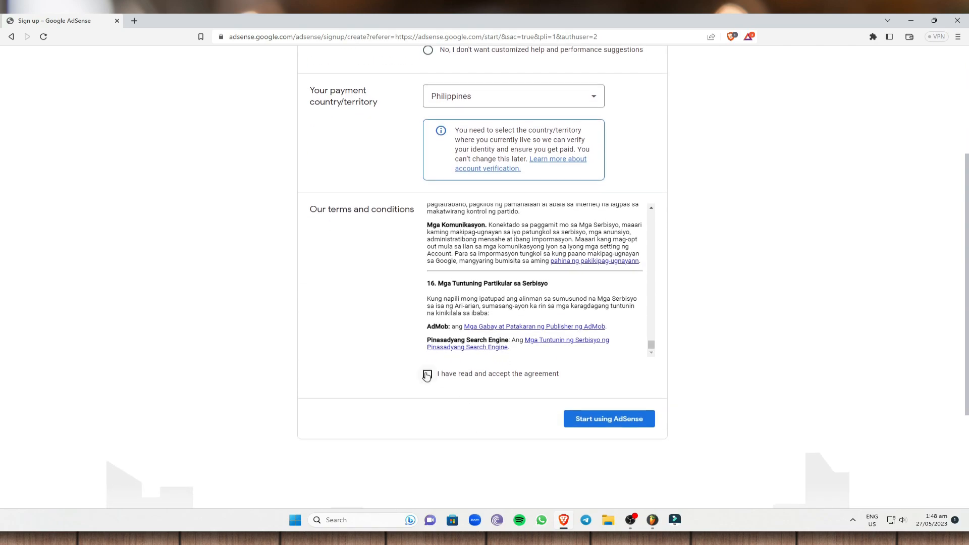
left_click(427, 375)
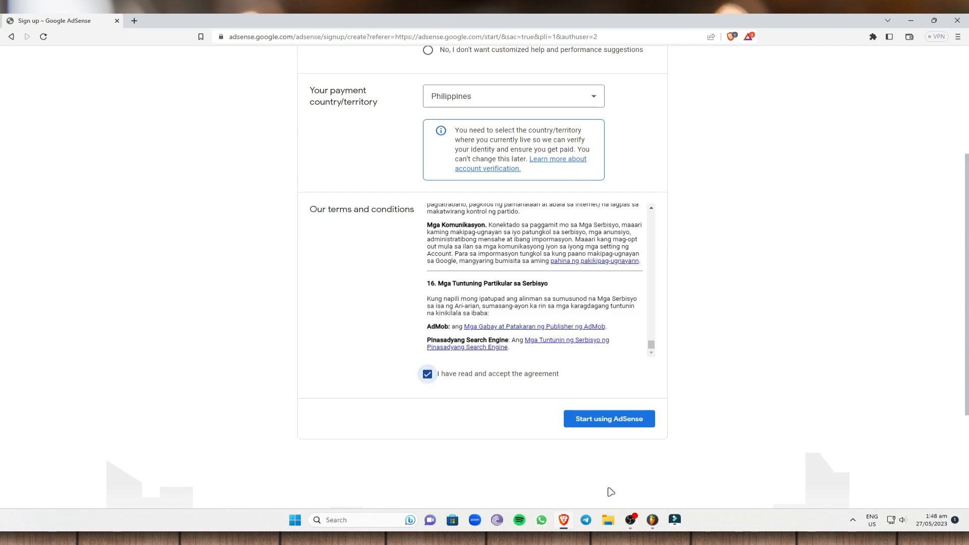
left_click(640, 423)
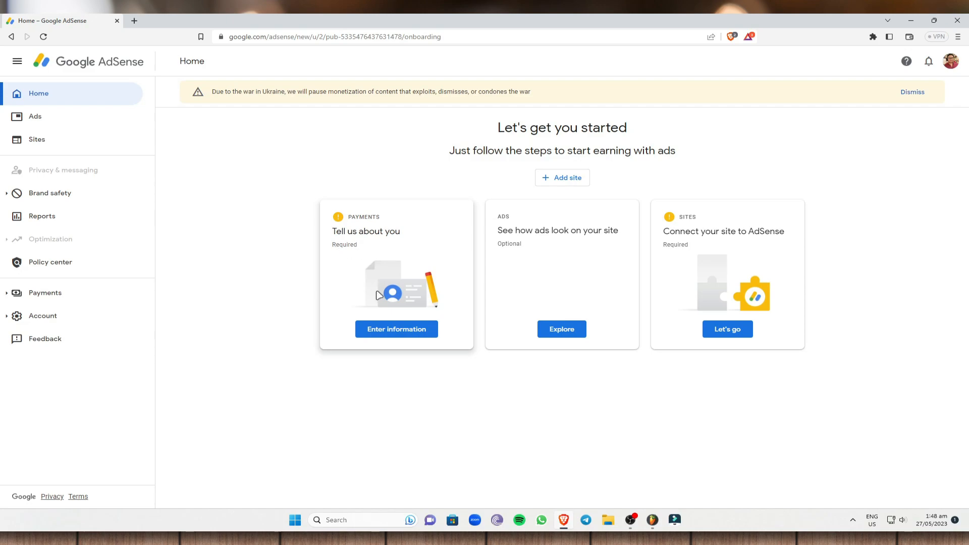
Step: Open the payments customer information form and check its account type and the signed-in Google account
left_click(414, 330)
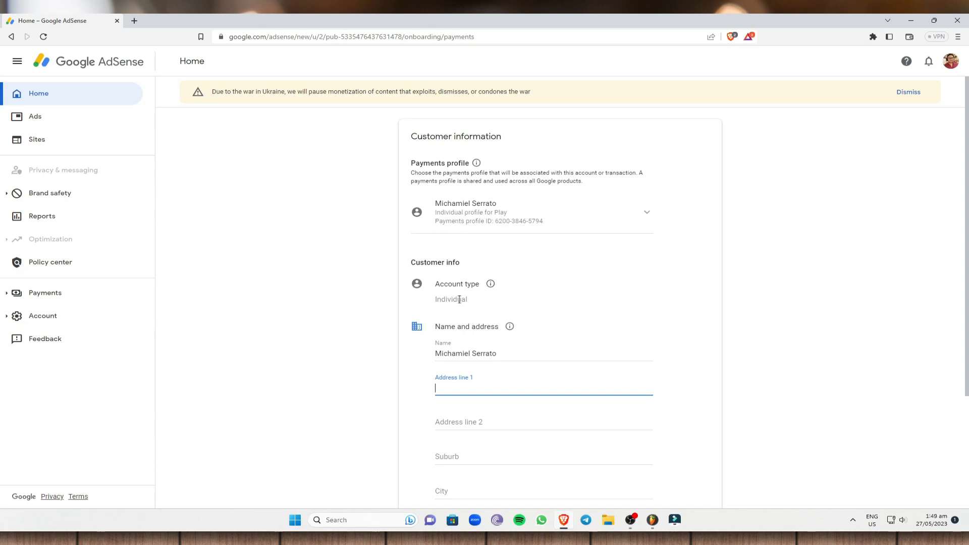
left_click_drag(436, 298, 518, 299)
left_click(518, 300)
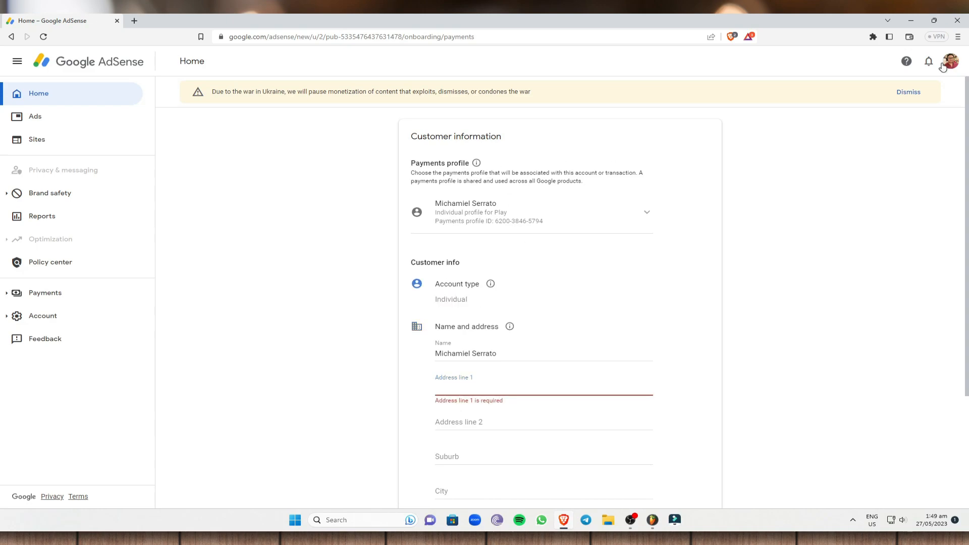
left_click(944, 68)
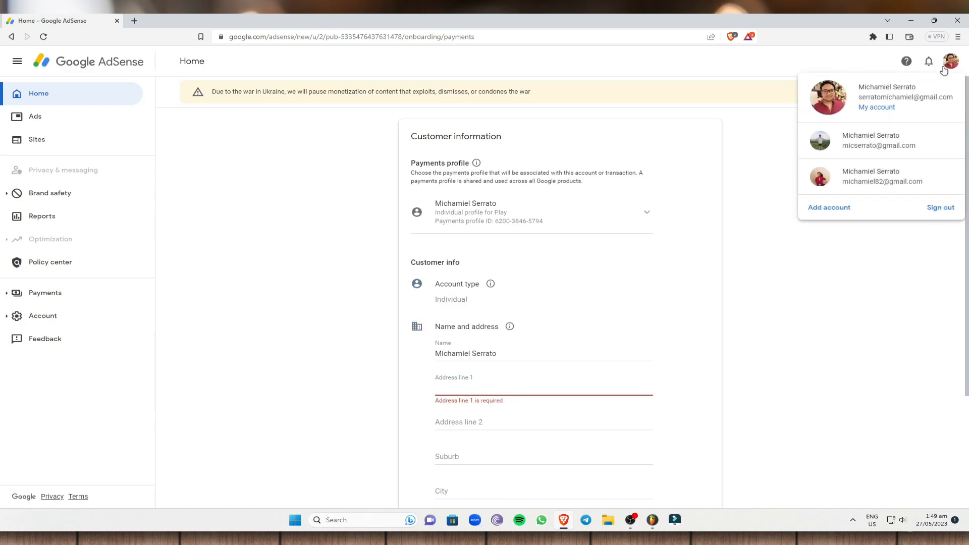
left_click(853, 302)
Step: Review the name, address and postal code fields of the customer information form, and return to the AdSense home page
scroll(501, 323, "down", 1)
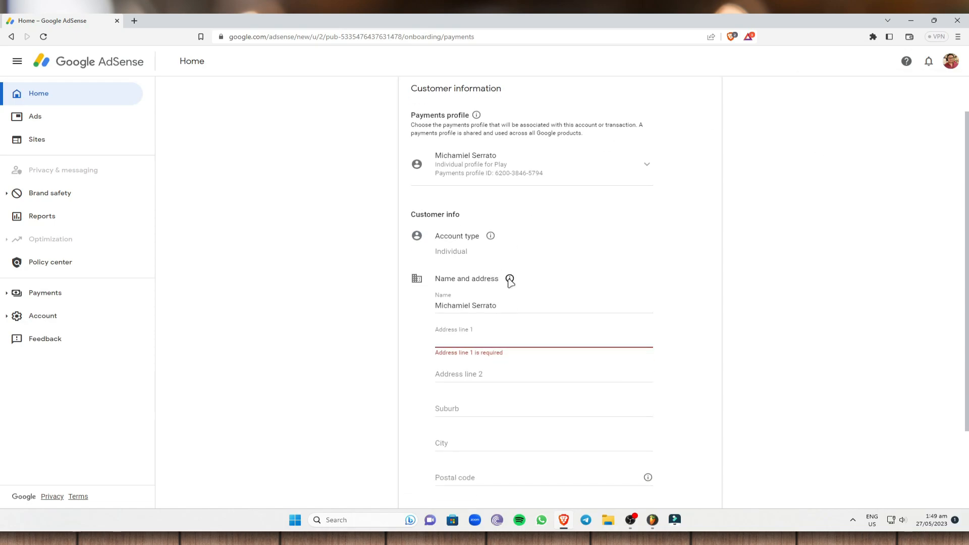
mouse_move(510, 279)
left_click(505, 308)
scroll(828, 297, "down", 2)
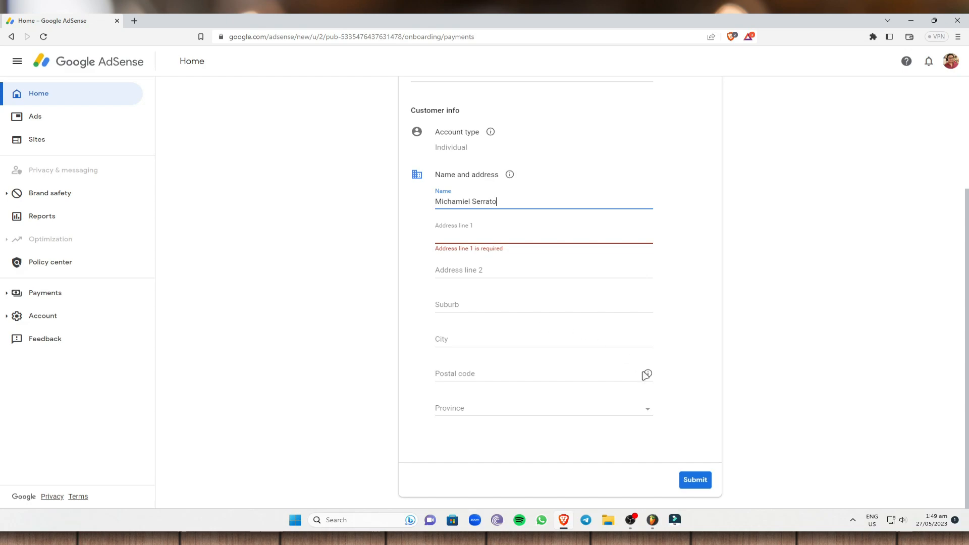
mouse_move(648, 377)
left_click(58, 94)
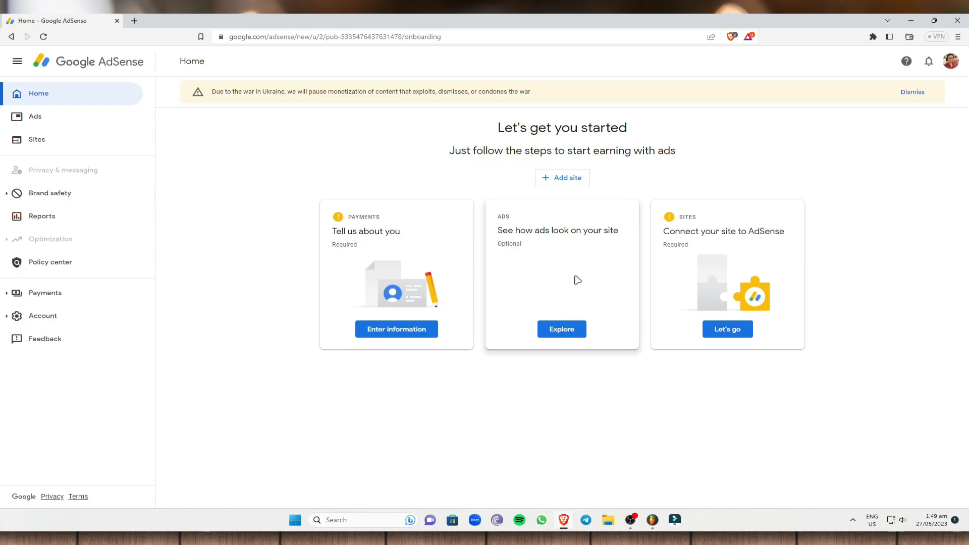
Step: View the website prompt for exploring how ads look on a site, and dismiss it without adding one
left_click(566, 329)
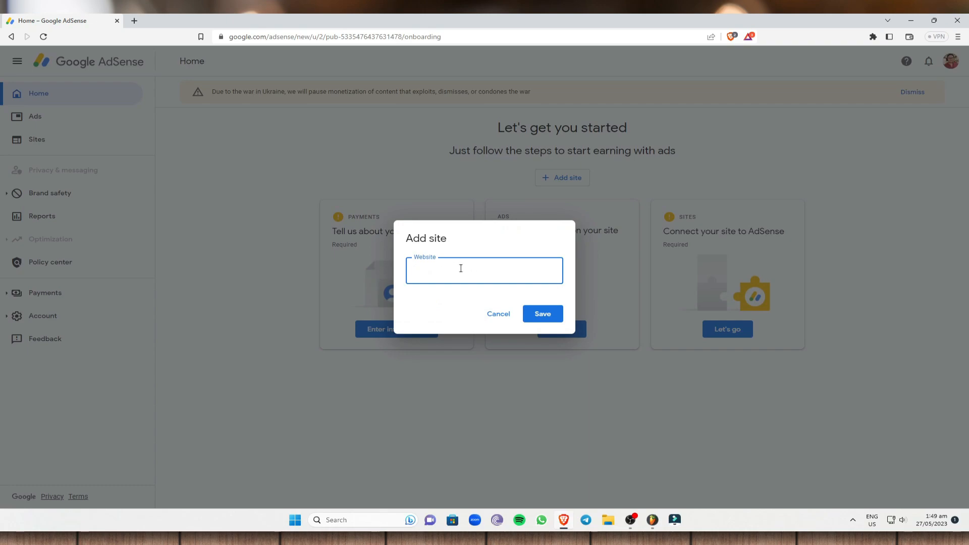
left_click(473, 235)
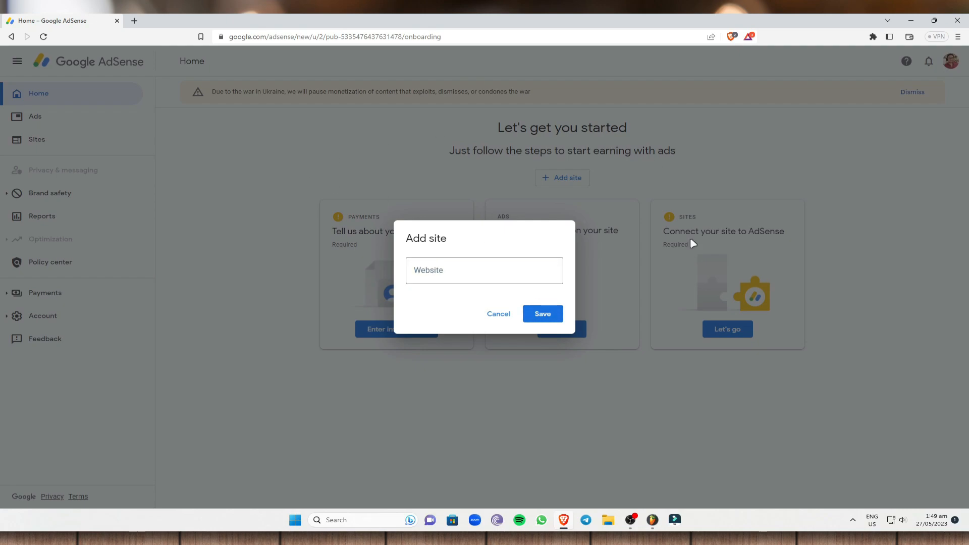
left_click(497, 313)
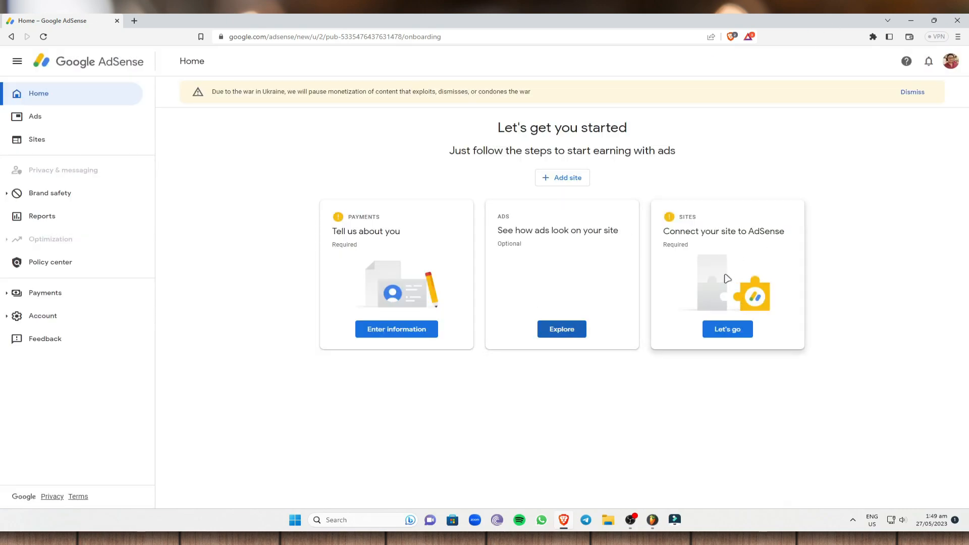
Step: View the website prompt for connecting a site to AdSense, and cancel it without entering an address
left_click(734, 329)
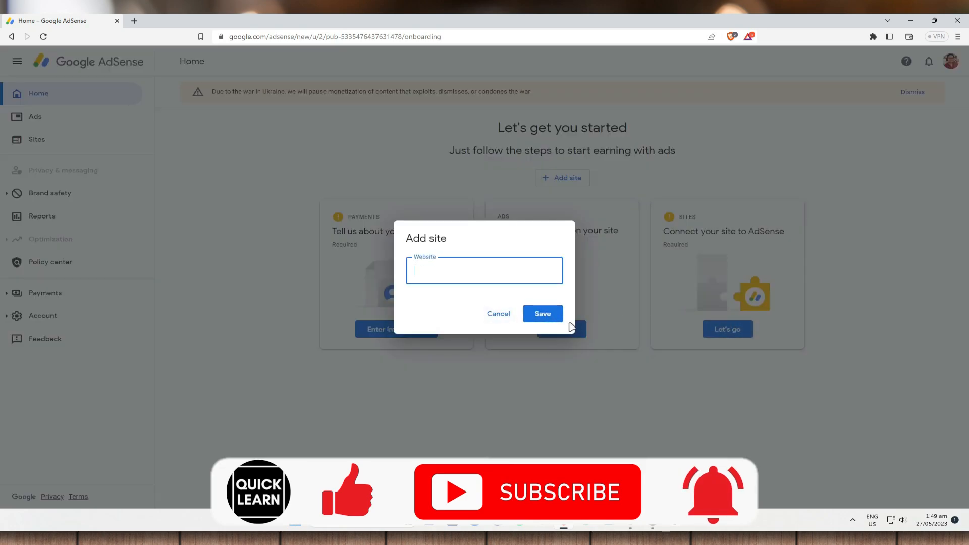
right_click(459, 264)
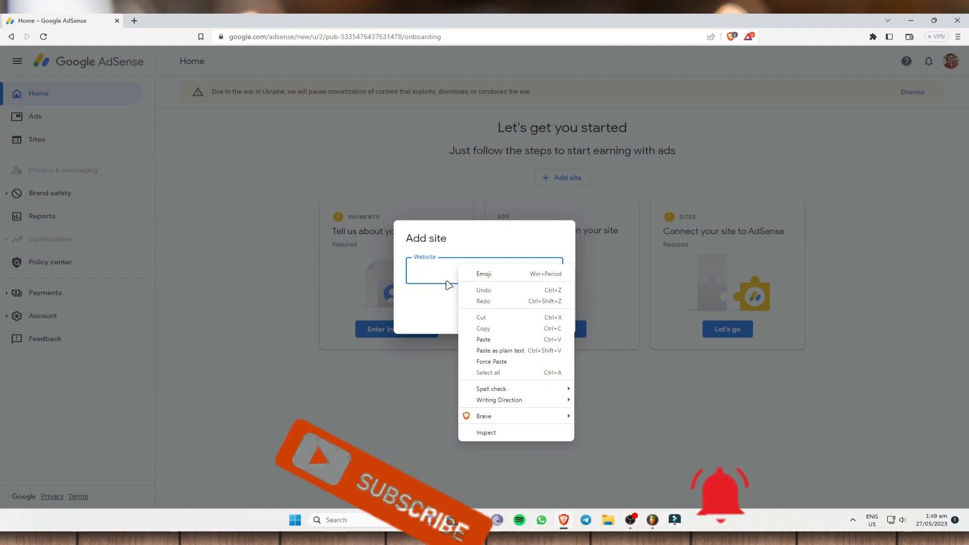
left_click(931, 383)
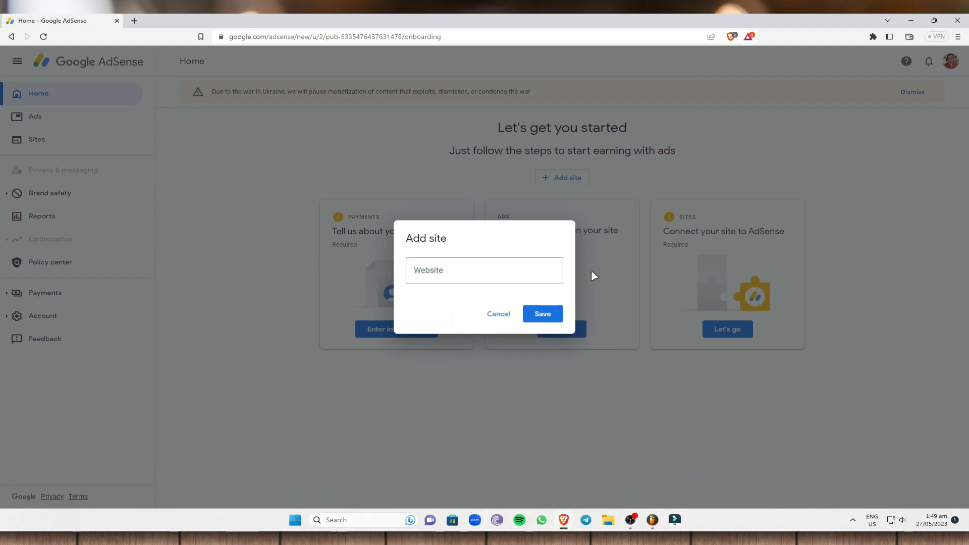
left_click(506, 315)
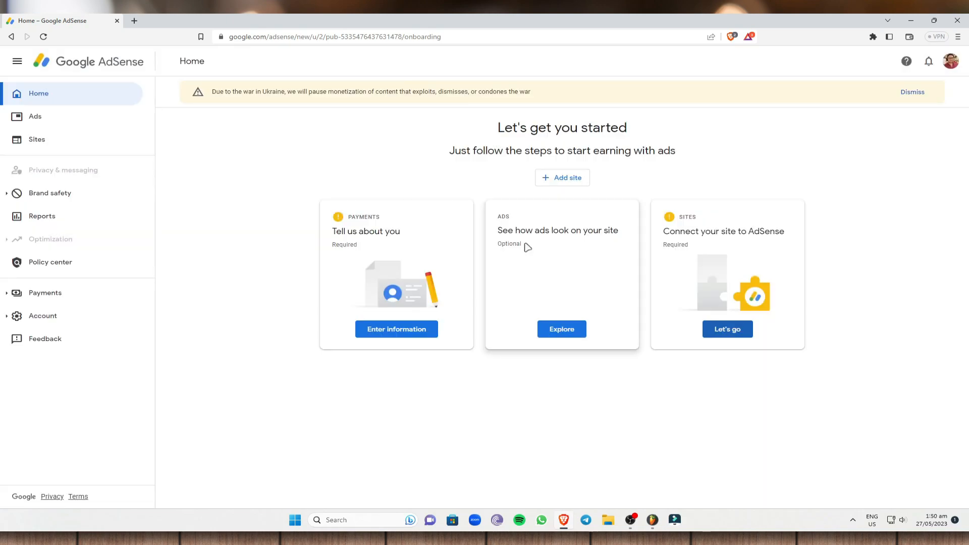
Step: Open the Ads page and go through the Auto ads introduction to its end
left_click(89, 124)
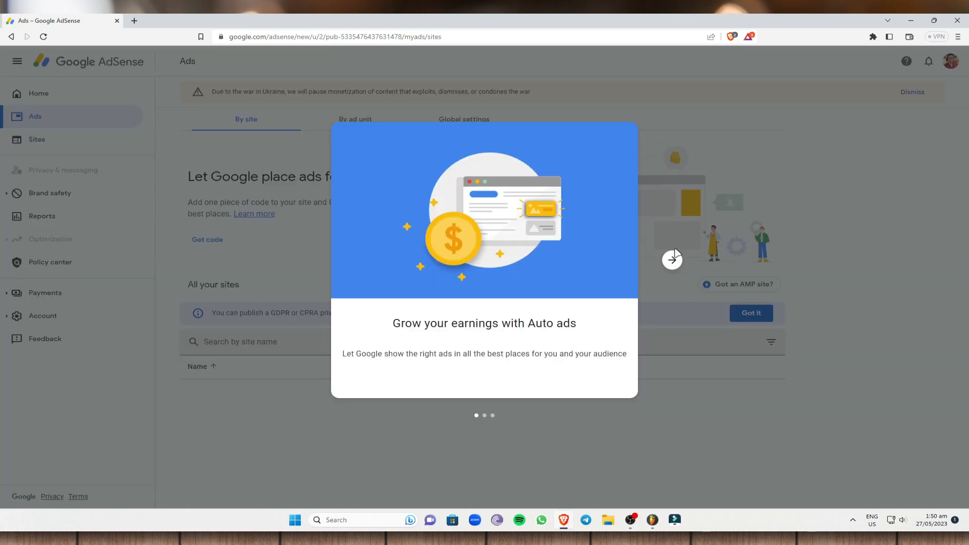
left_click(673, 260)
left_click(672, 260)
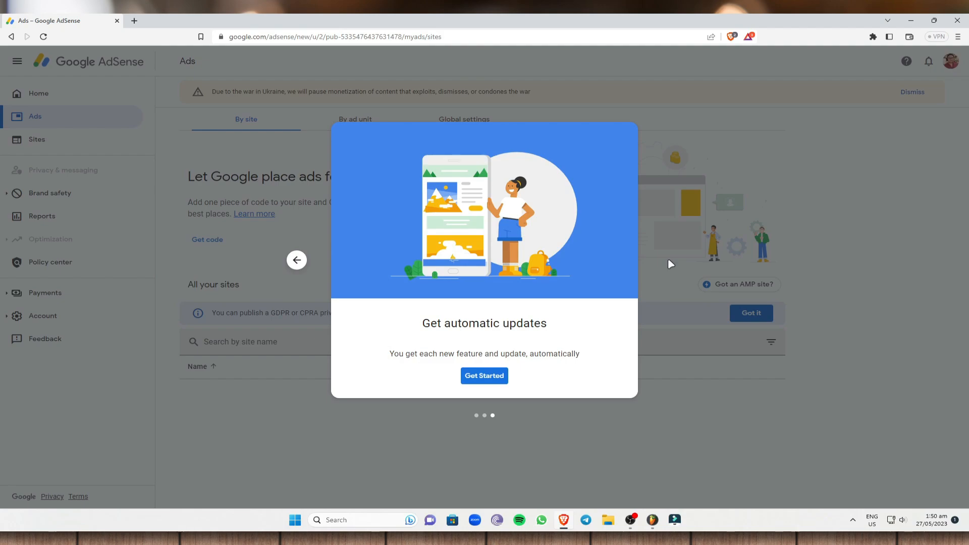
left_click(480, 376)
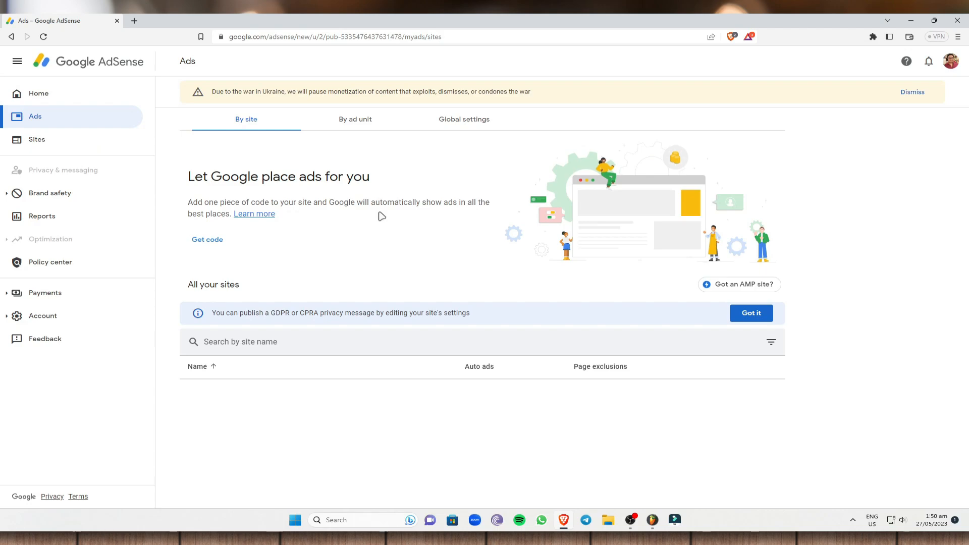
Step: View the ad unit types, check the new display ad unit form, and close it without creating a unit
left_click(341, 120)
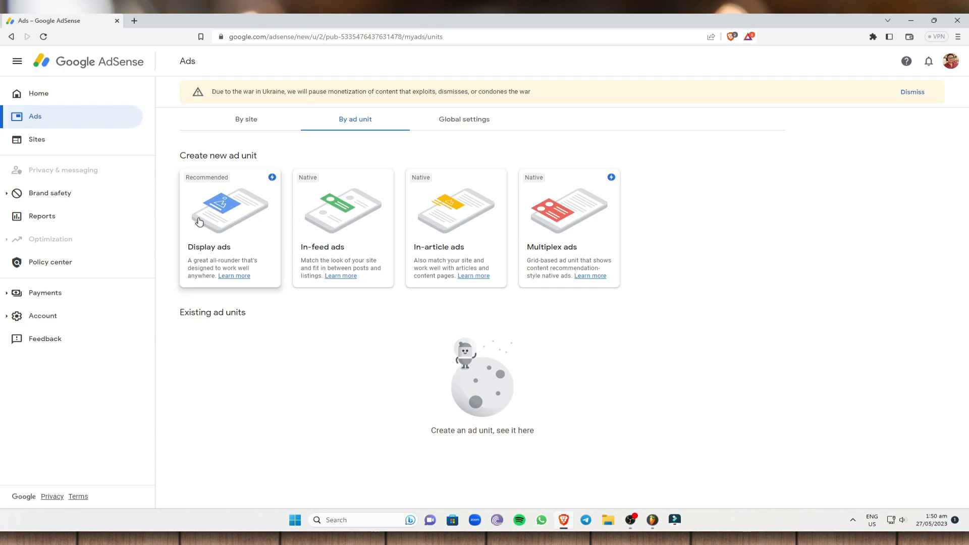
left_click(254, 181)
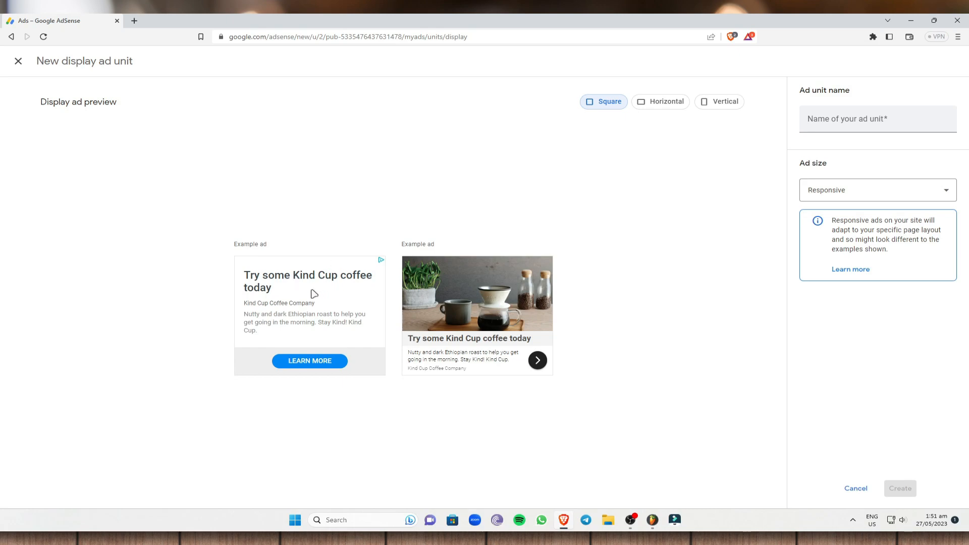
left_click(19, 61)
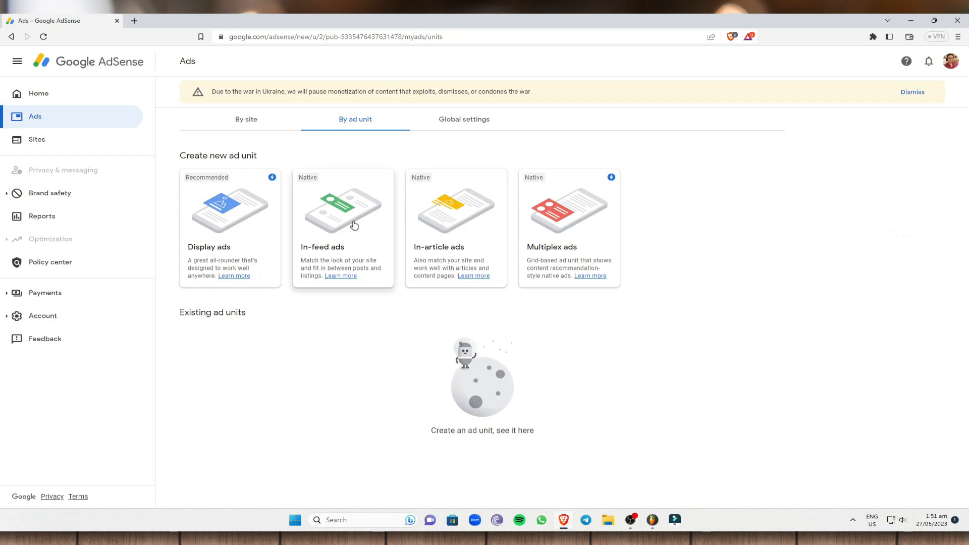
Step: Open the AdSense Sites page, load Shopify in a new browser tab, and return to AdSense
left_click(56, 147)
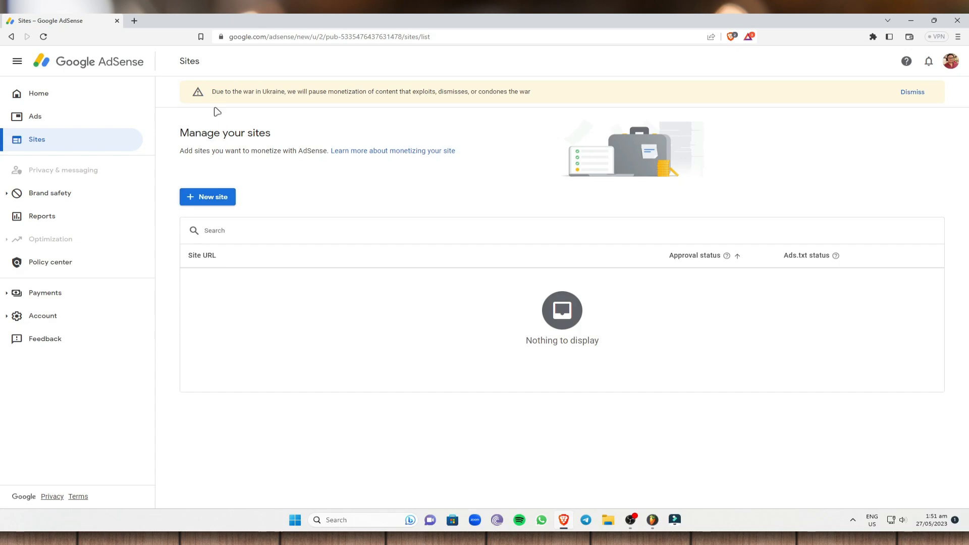
left_click(135, 21)
left_click(243, 37)
type("shopify.com")
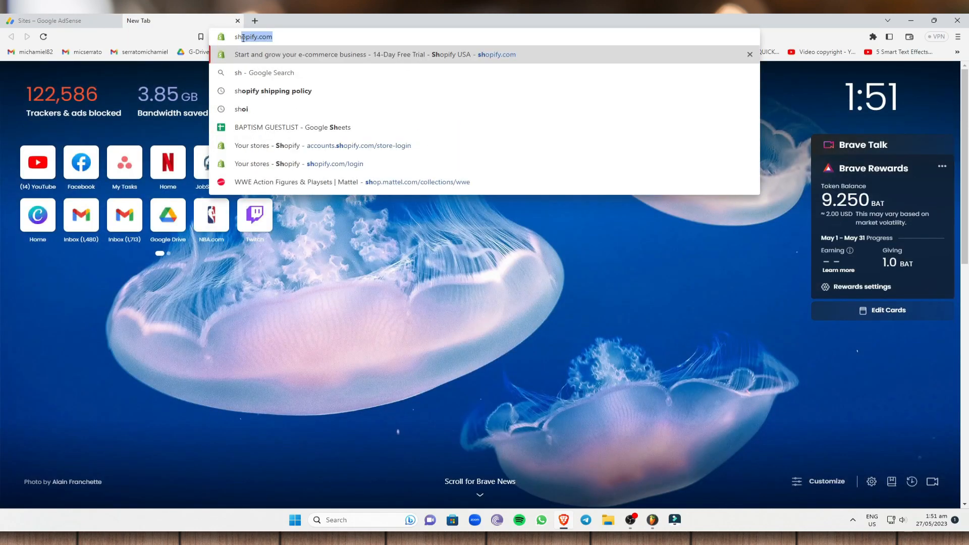
key("Return")
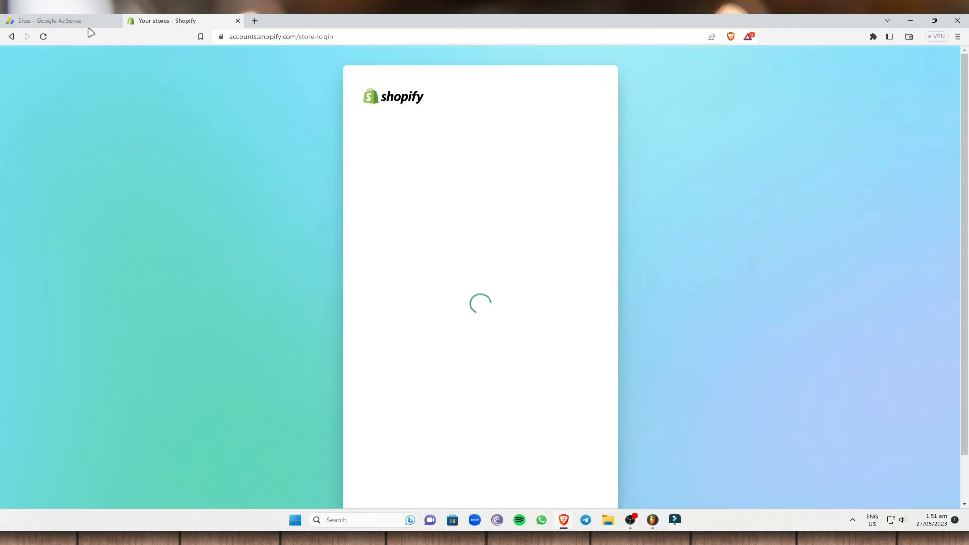
left_click(123, 23)
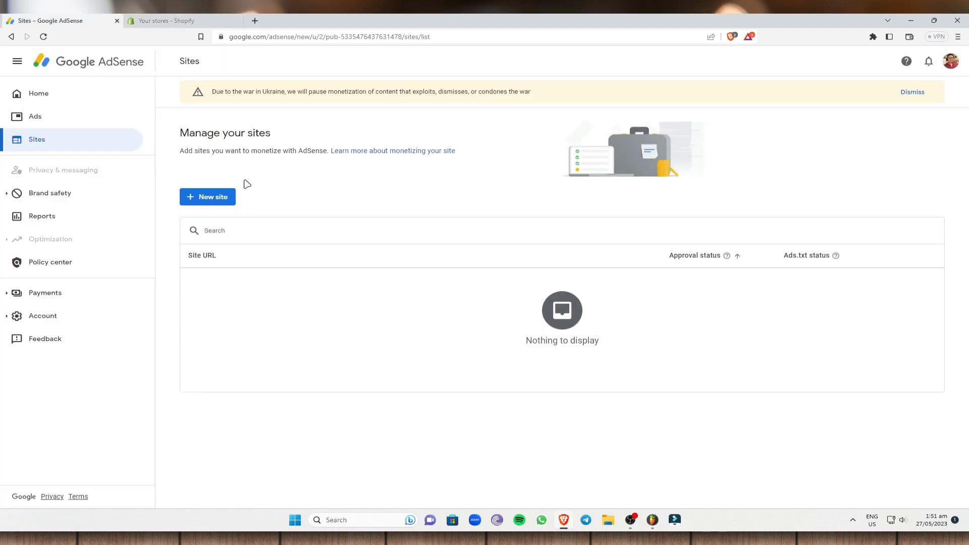
Step: Switch to Shopify, open the store's admin, view its online store, and copy the storefront's web address
key("ctrl+Tab")
left_click(450, 199)
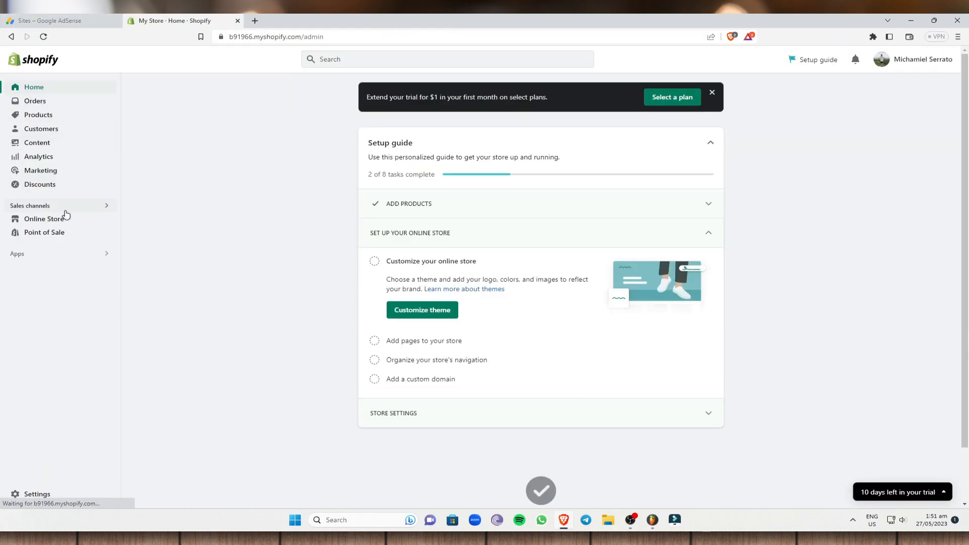
left_click(106, 218)
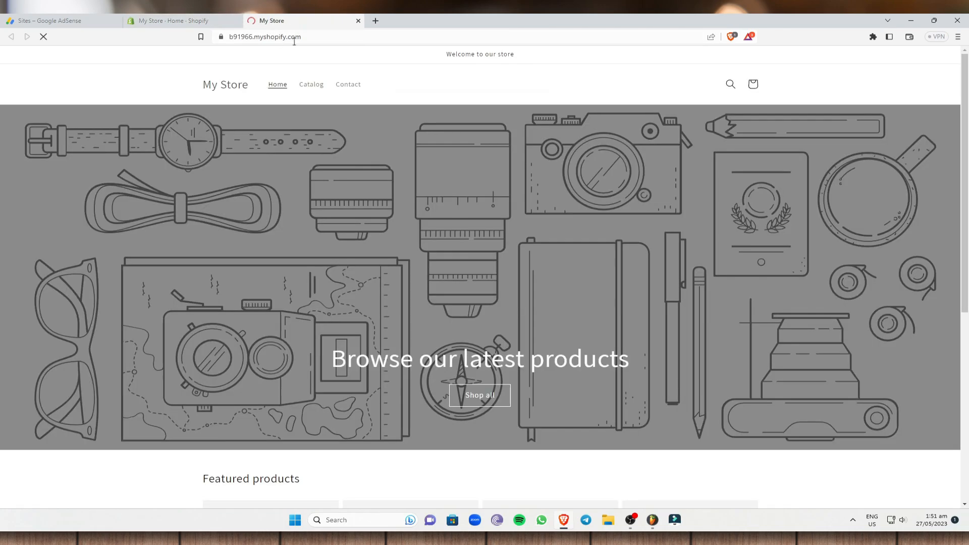
left_click(295, 35)
right_click(296, 37)
left_click(331, 92)
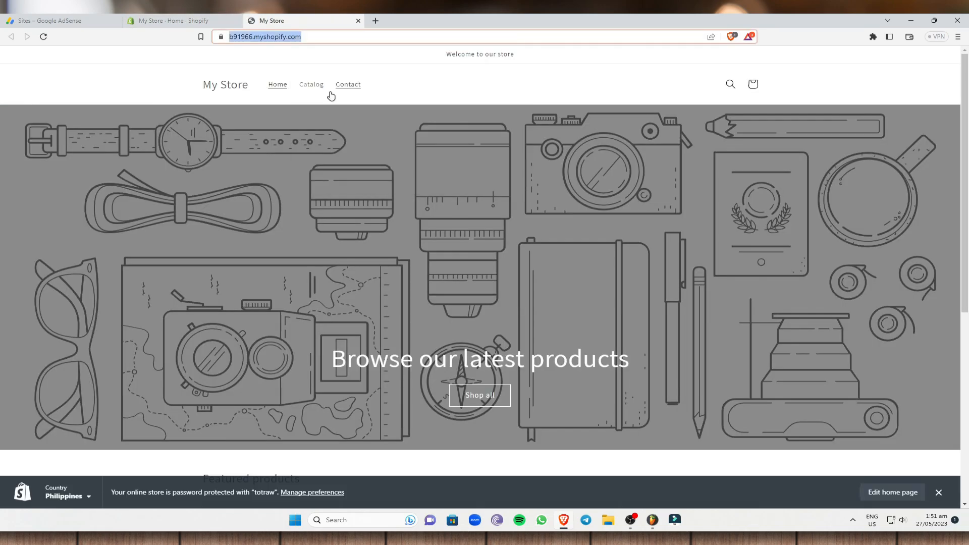
Step: Return to AdSense and add b91966.myshopify.com as a new site
left_click(50, 20)
left_click(213, 201)
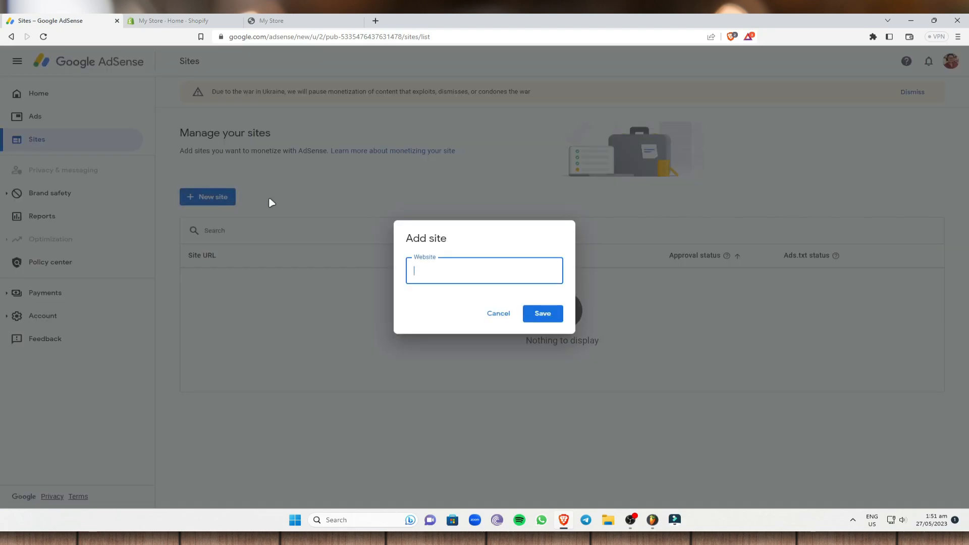
right_click(440, 265)
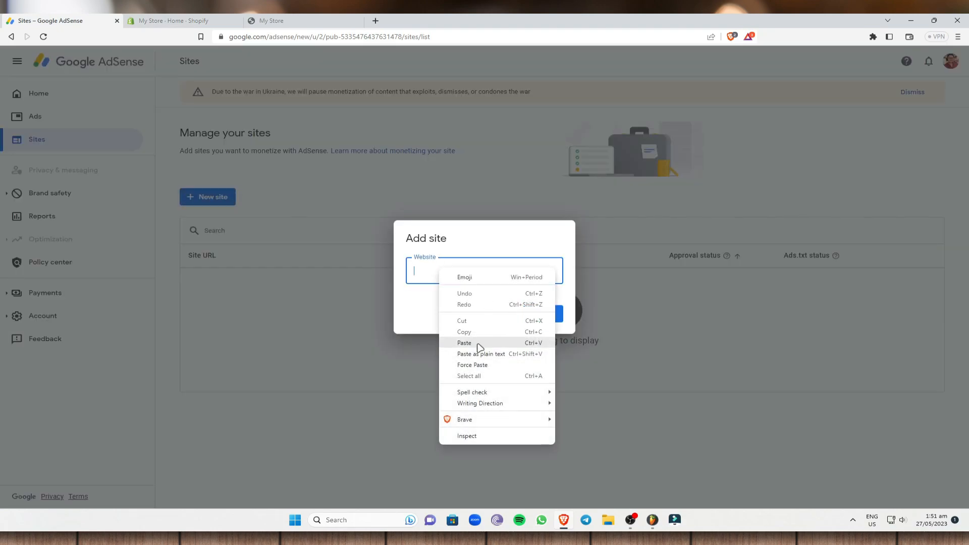
left_click(452, 342)
left_click(552, 307)
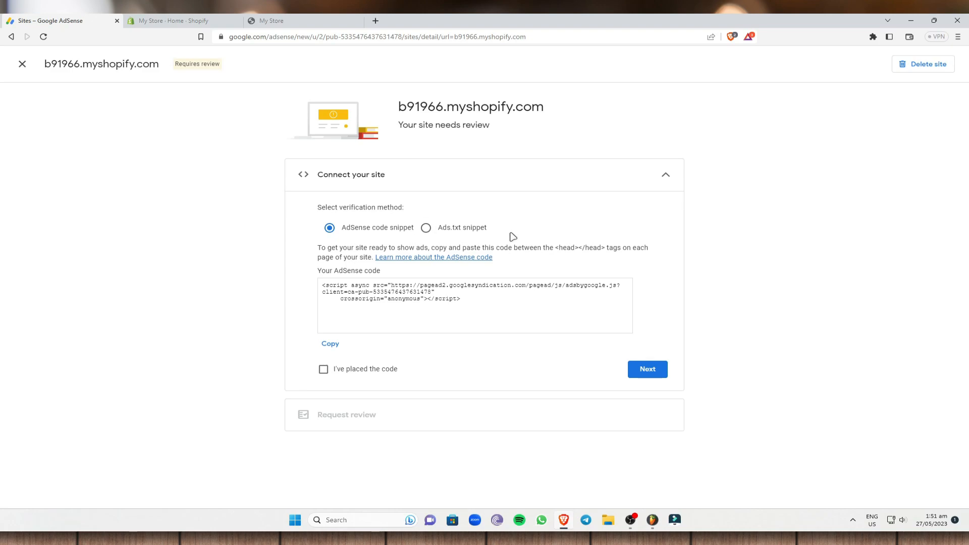
Step: Read the instruction for placing the AdSense code between the site's head tags, highlighting the tags mentioned
left_click_drag(554, 247, 618, 245)
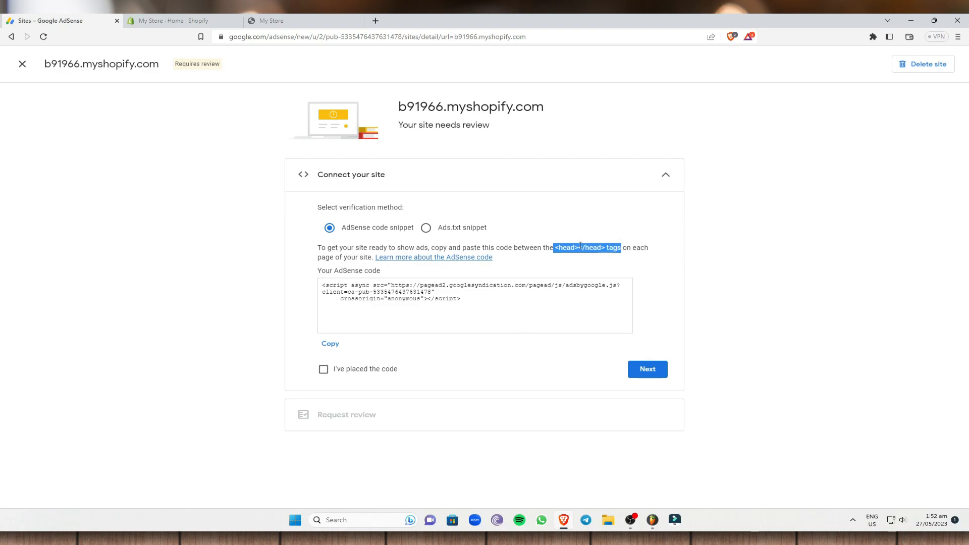
left_click(579, 246)
left_click_drag(557, 247, 473, 278)
left_click(471, 295)
left_click_drag(556, 247, 624, 250)
left_click(527, 276)
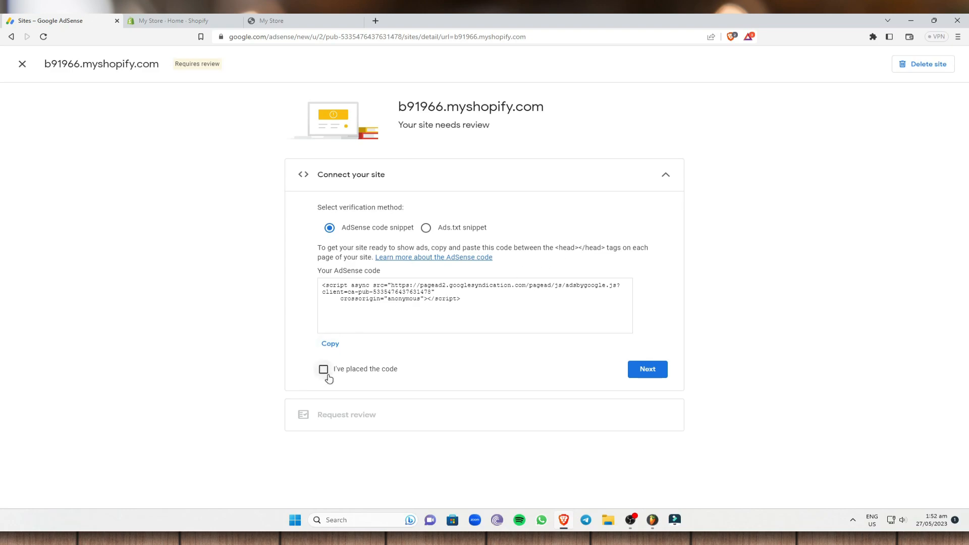
Step: Declare the AdSense code as placed, recheck the site connection section, and request a review of the site
left_click(323, 369)
left_click(649, 369)
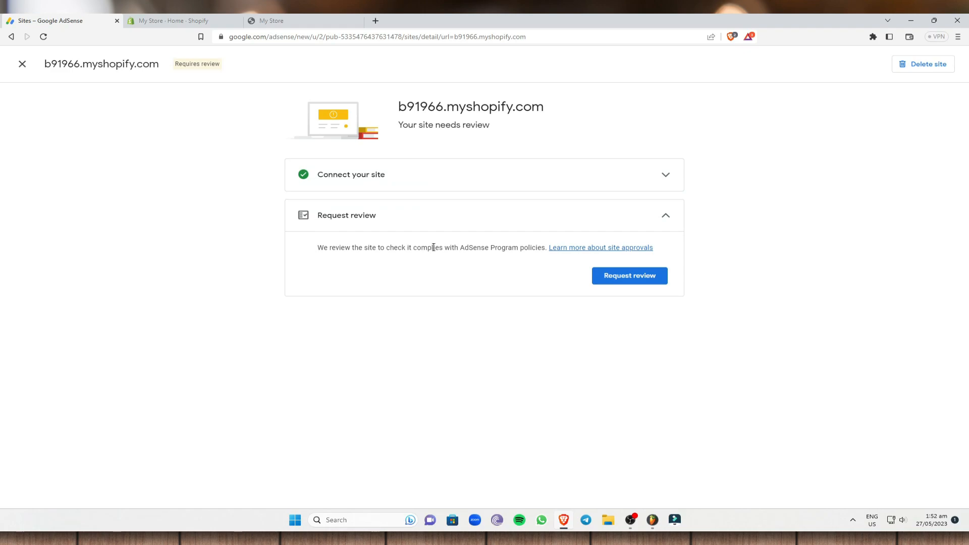
left_click(422, 176)
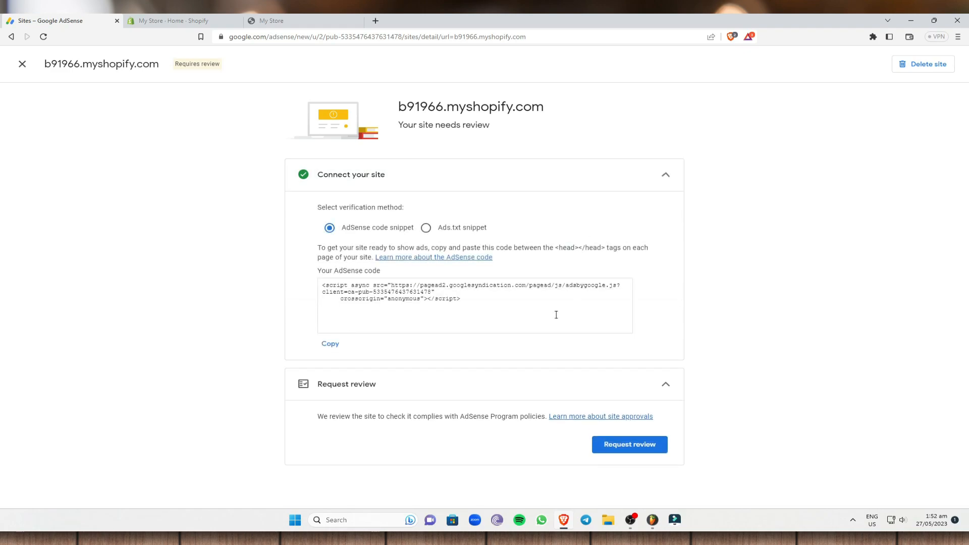
left_click(455, 392)
left_click(406, 386)
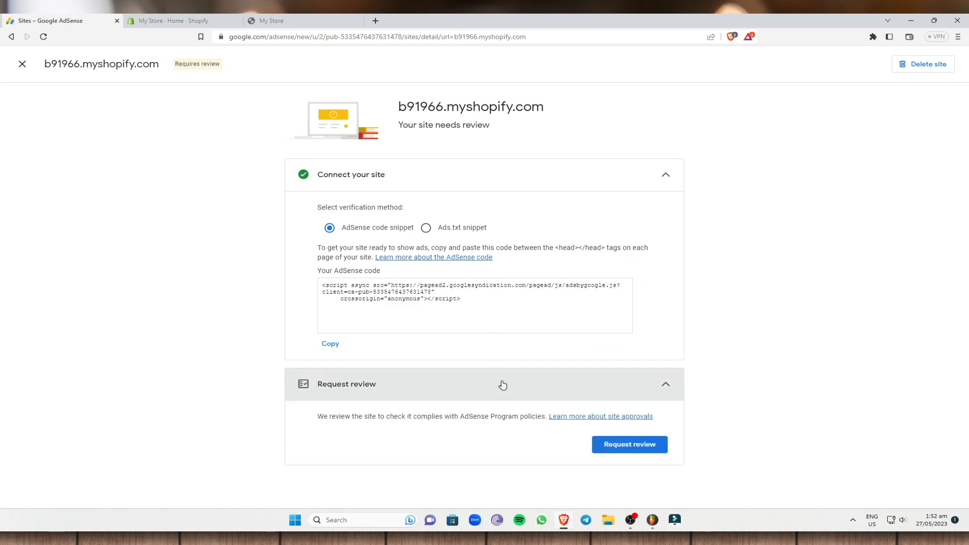
left_click(622, 446)
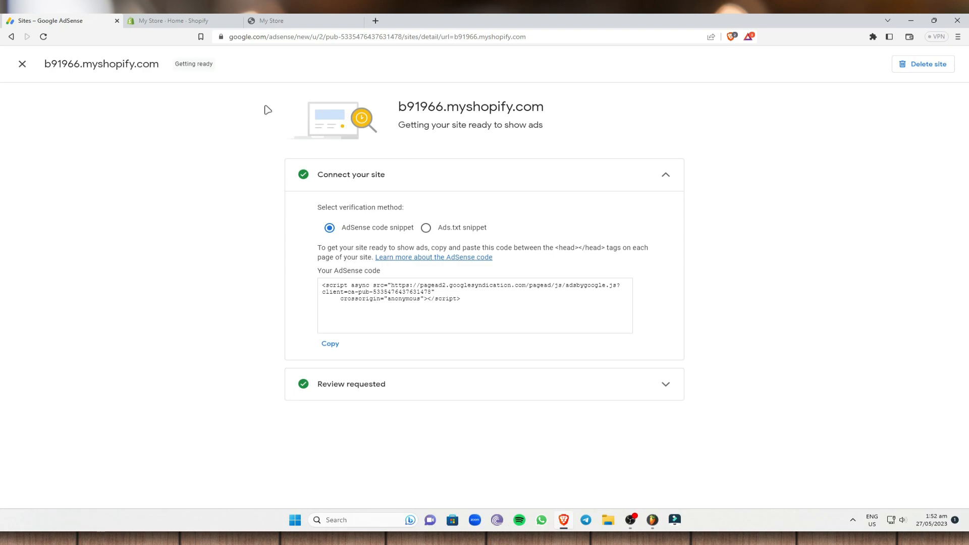
Step: Return to the sites list and examine the Ads.txt status of the added site
left_click(22, 63)
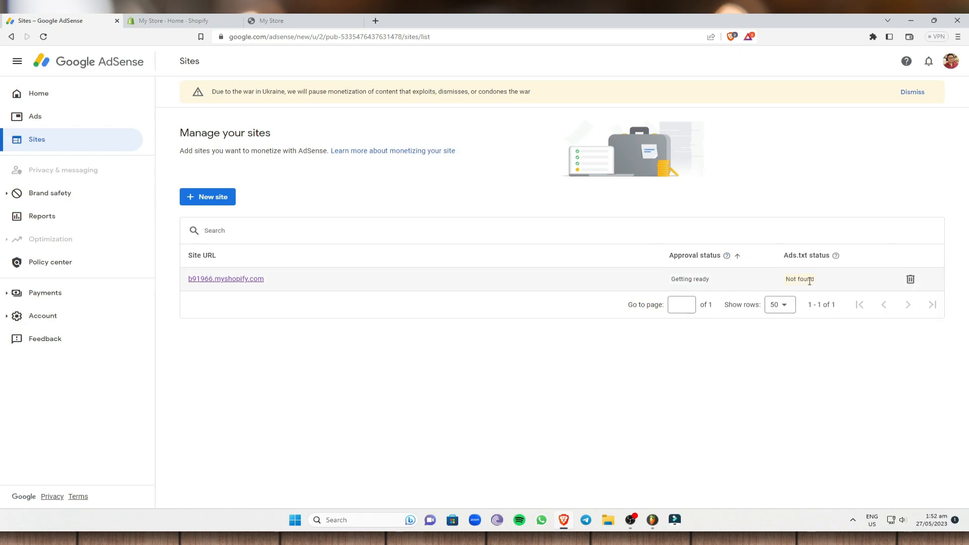
mouse_move(833, 258)
left_click_drag(785, 279, 815, 281)
left_click(835, 372)
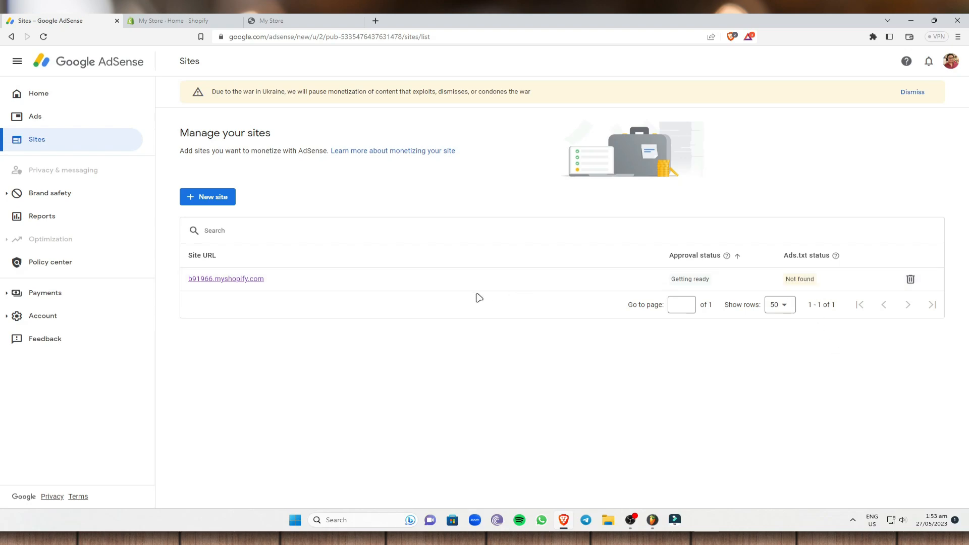
Step: Expand the Payments and Account navigation sections to show their subpages
left_click(90, 291)
left_click(71, 361)
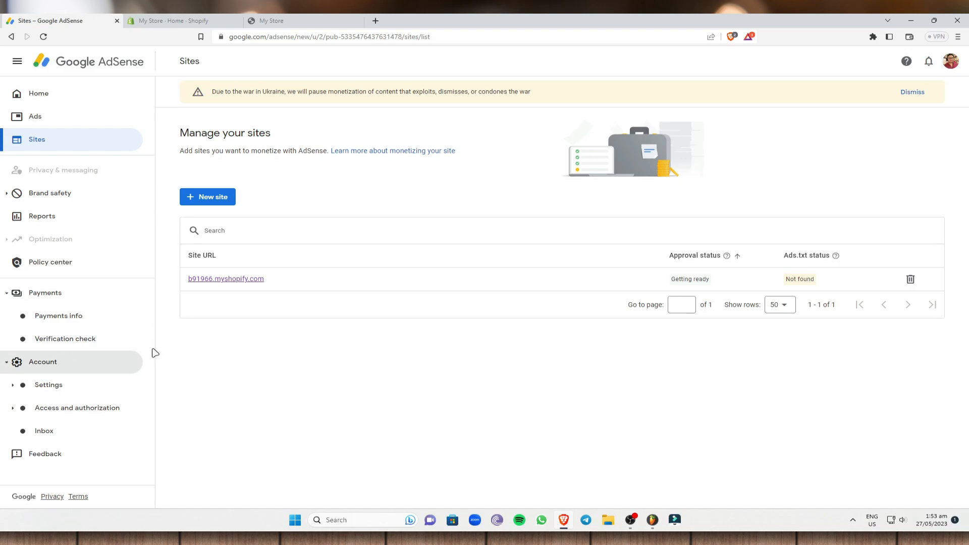